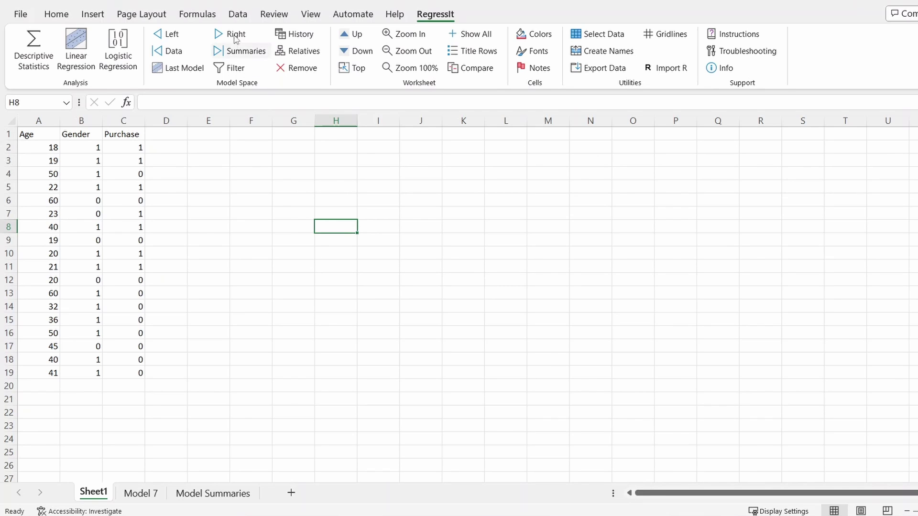
Step: Browse the built-in Data Analysis tools list and close it without running anything
click(237, 15)
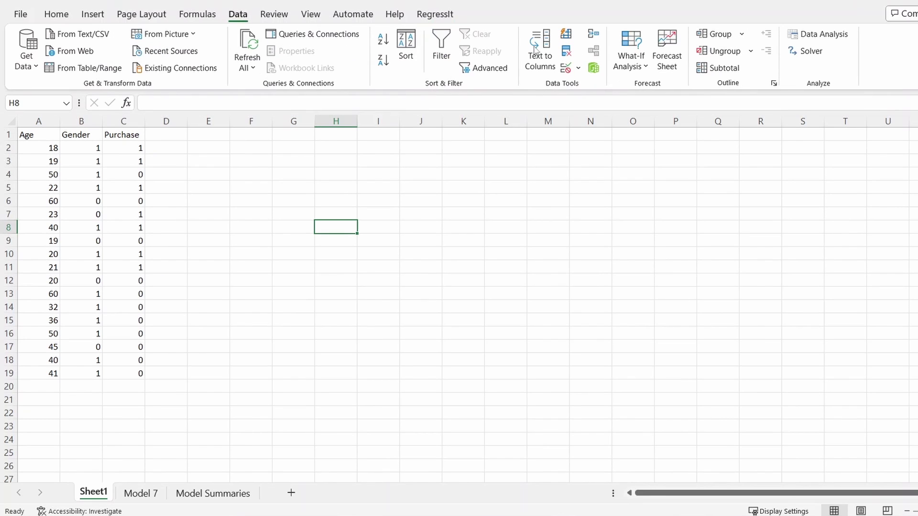
click(822, 34)
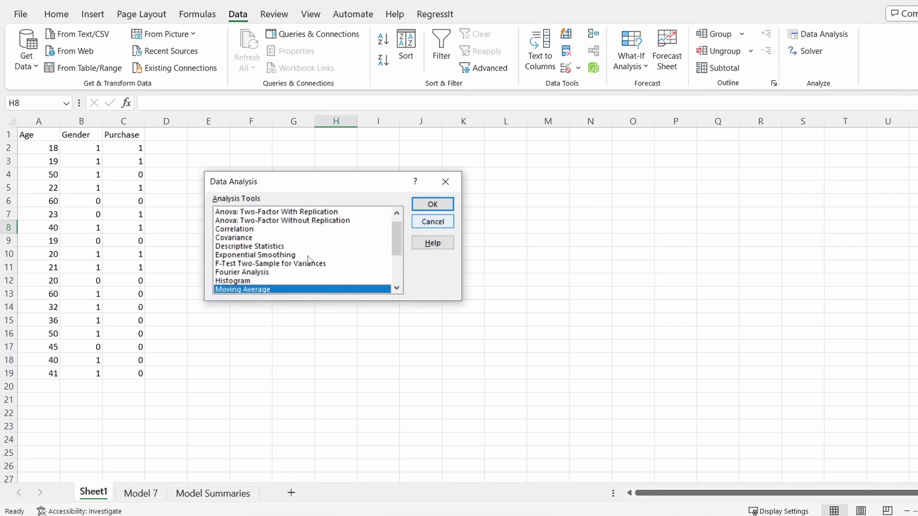
scroll(307, 258, down, 2)
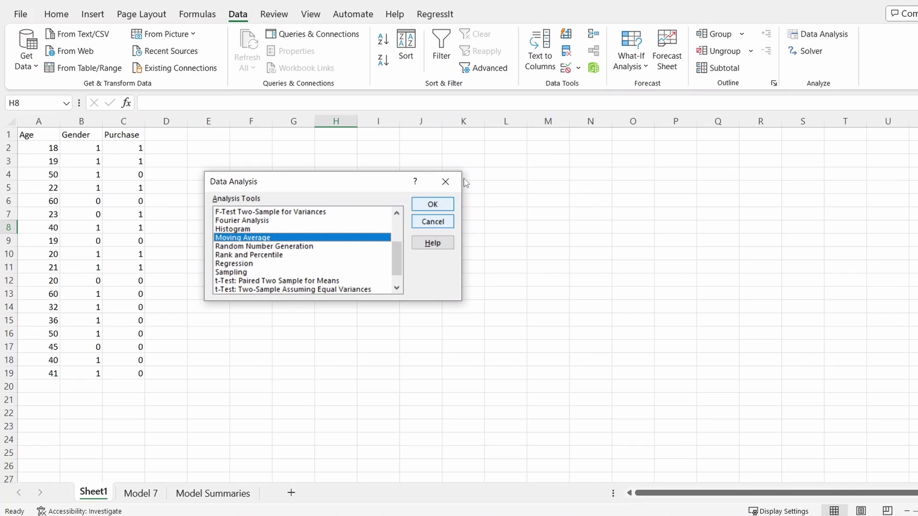
click(446, 182)
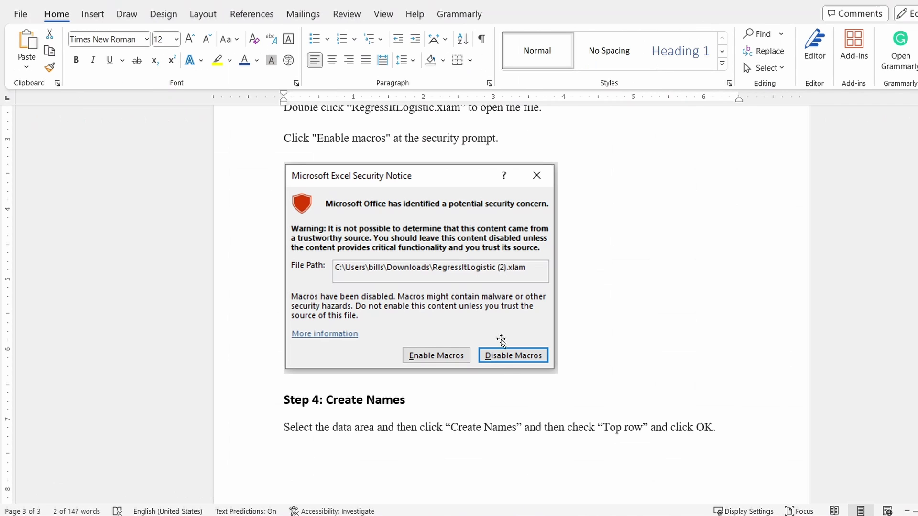
Step: Scroll the Word guide to the 'Search XLMiner and click Add' step
scroll(502, 335, up, 10)
scroll(497, 330, up, 15)
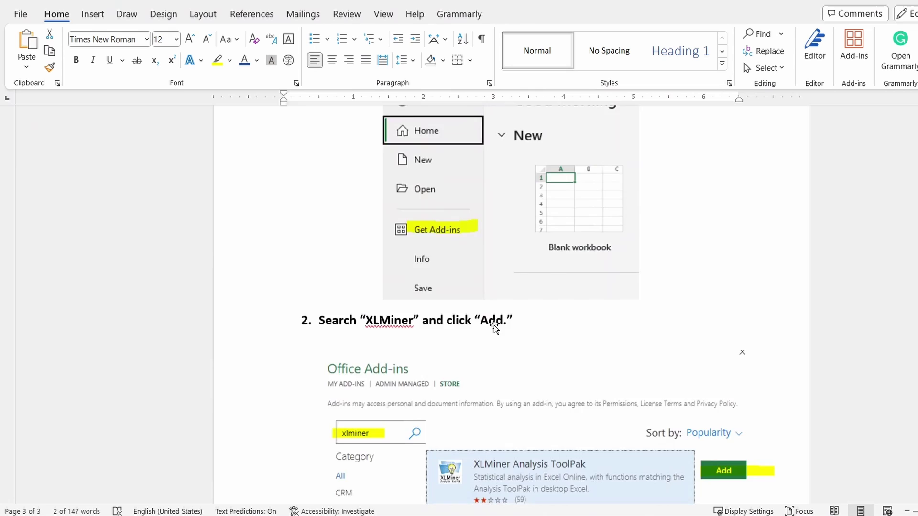
scroll(478, 345, up, 10)
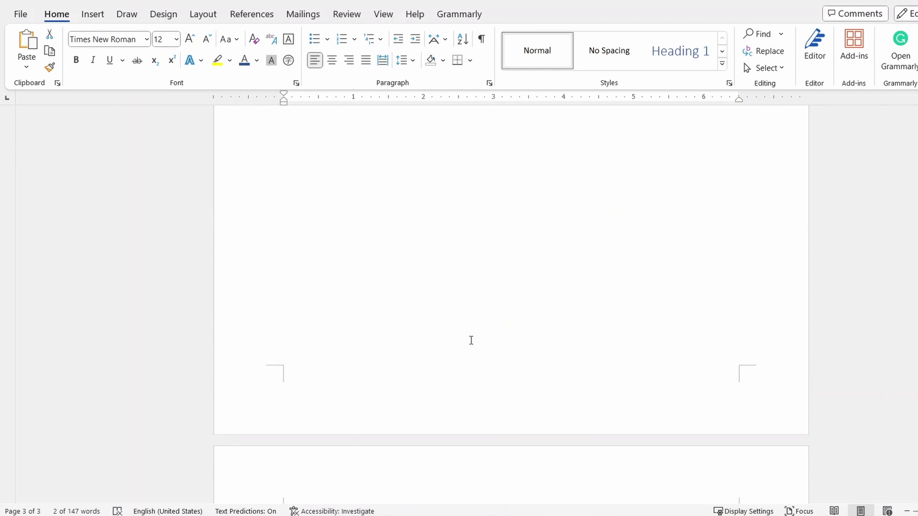
scroll(463, 331, down, 10)
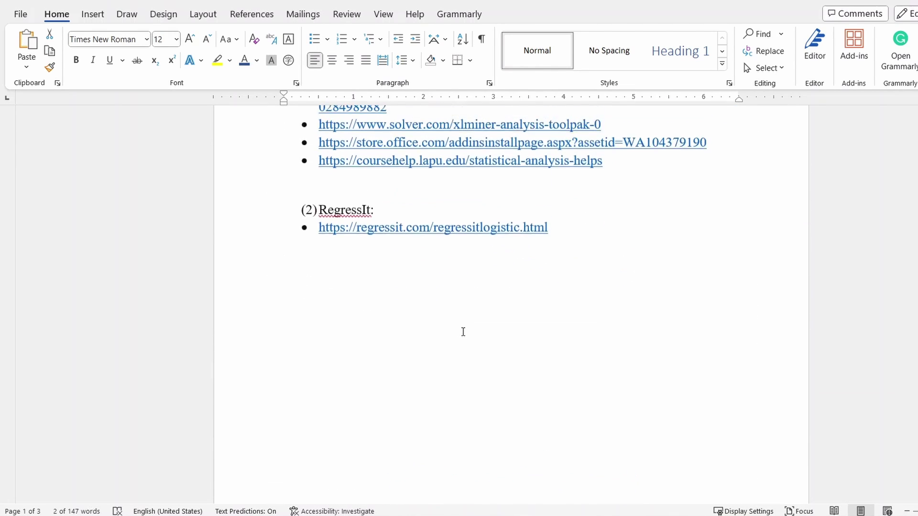
scroll(464, 331, up, 4)
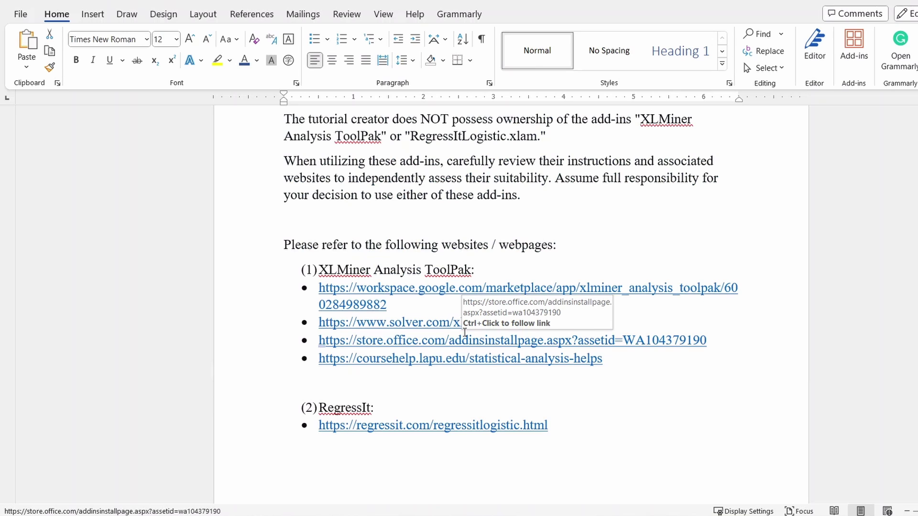
scroll(465, 331, up, 2)
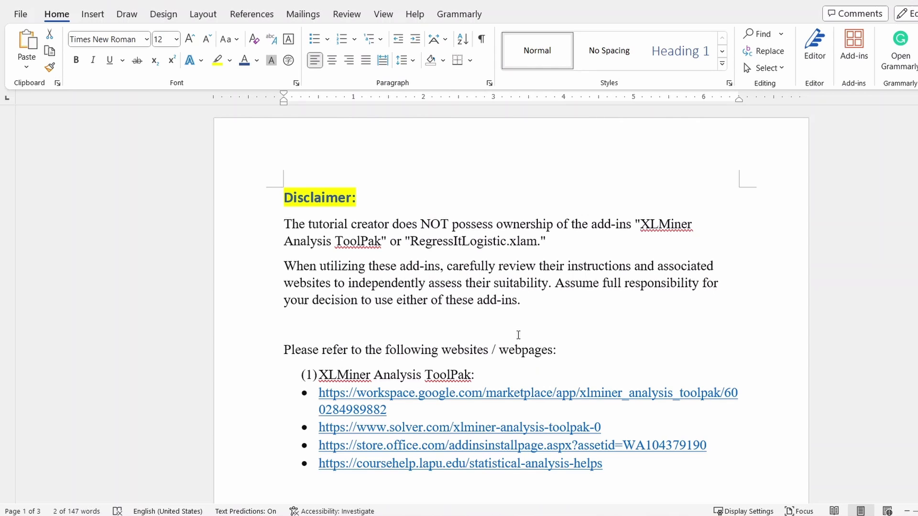
scroll(521, 344, down, 3)
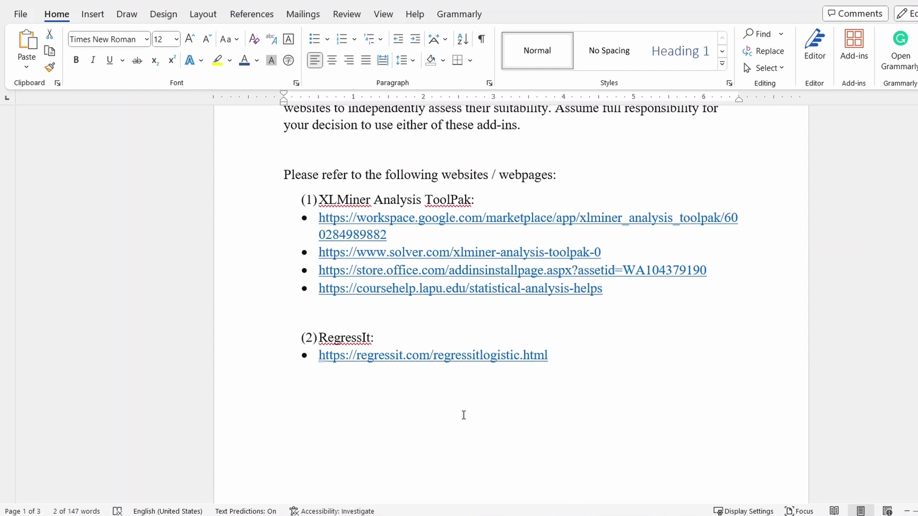
scroll(463, 414, down, 4)
scroll(471, 397, down, 9)
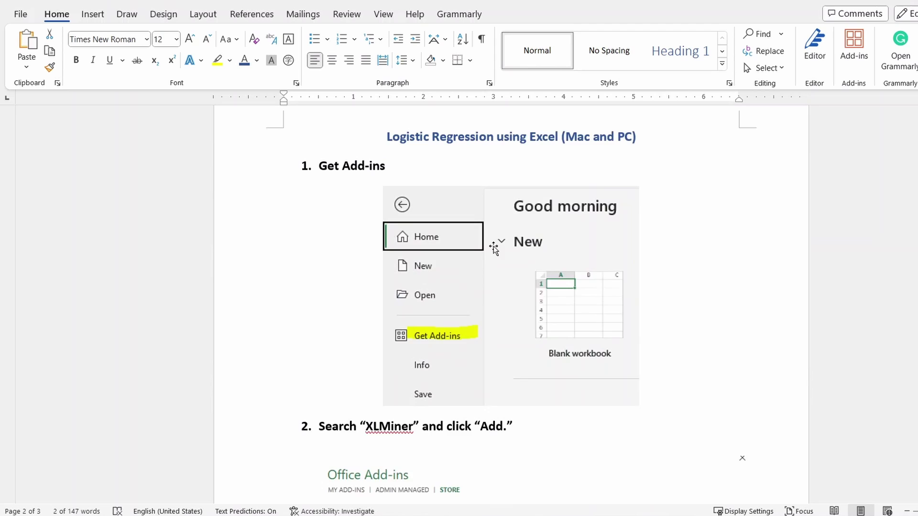
scroll(429, 341, up, 5)
scroll(433, 313, down, 8)
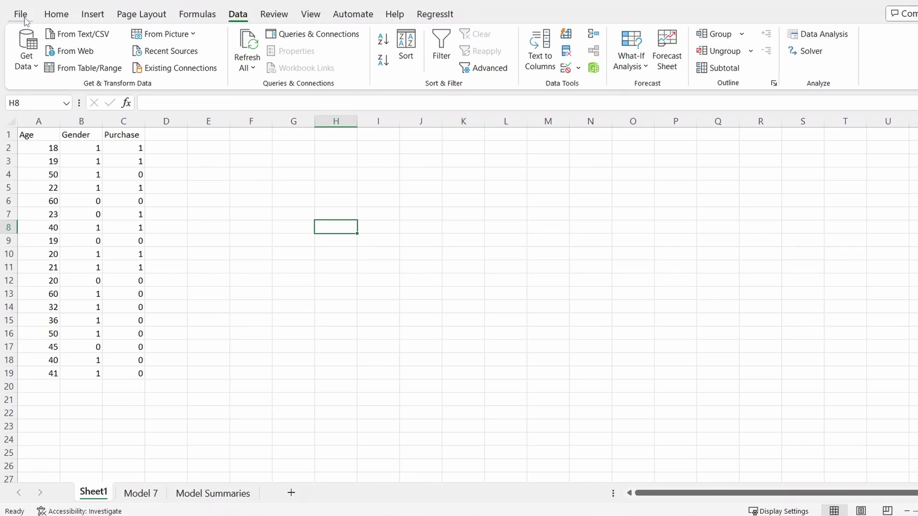
Step: Search the add-ins store for 'xlmine' and add XLMiner Analysis ToolPak, accepting its terms
click(24, 19)
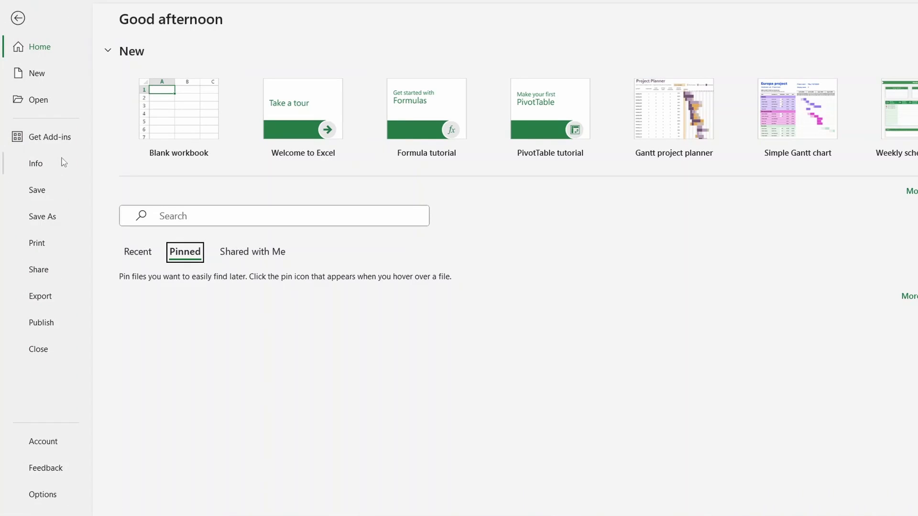
click(50, 137)
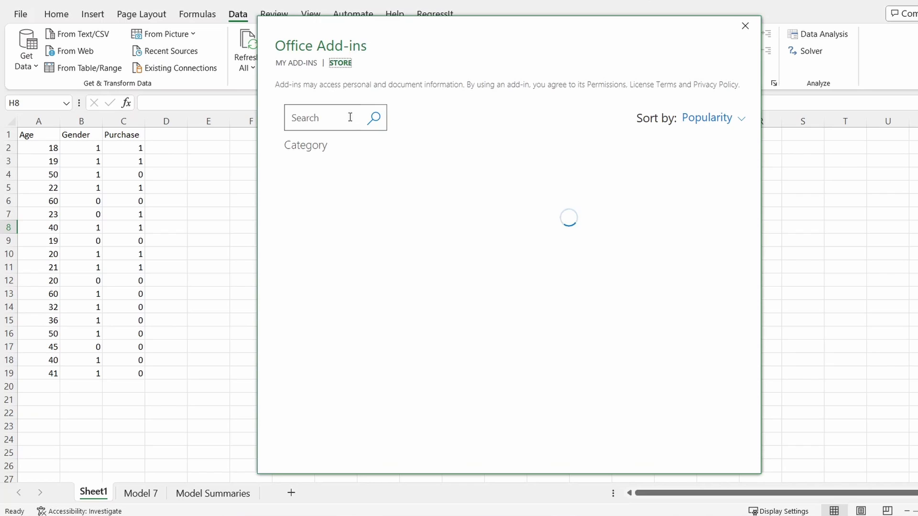
click(348, 116)
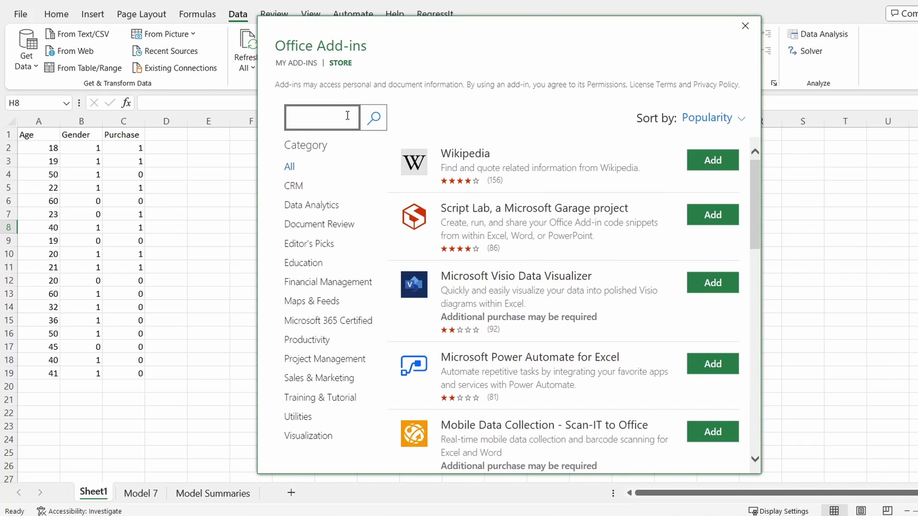
text(xlminer)
click(374, 117)
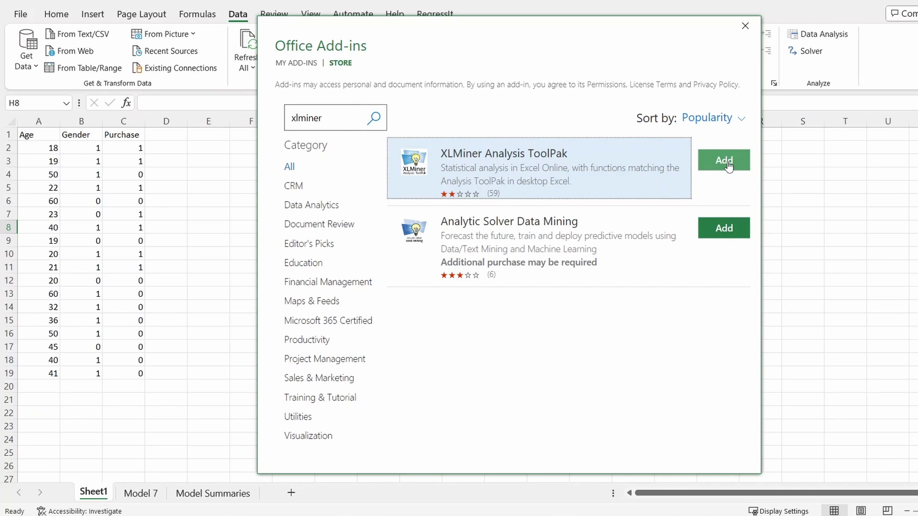
click(727, 165)
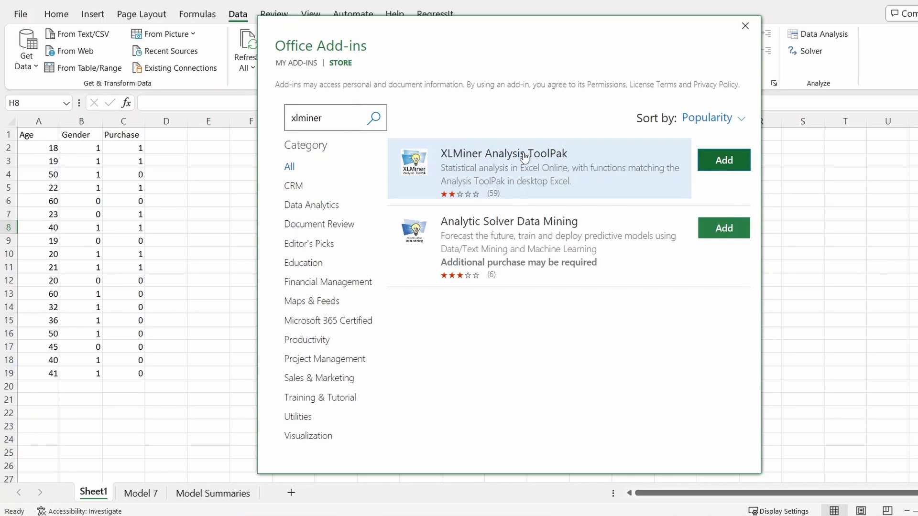
click(718, 164)
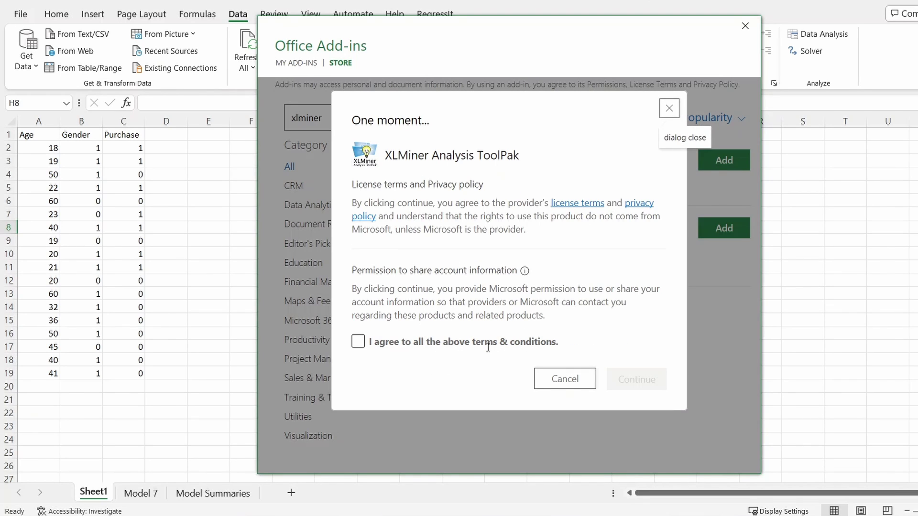
click(358, 341)
click(640, 379)
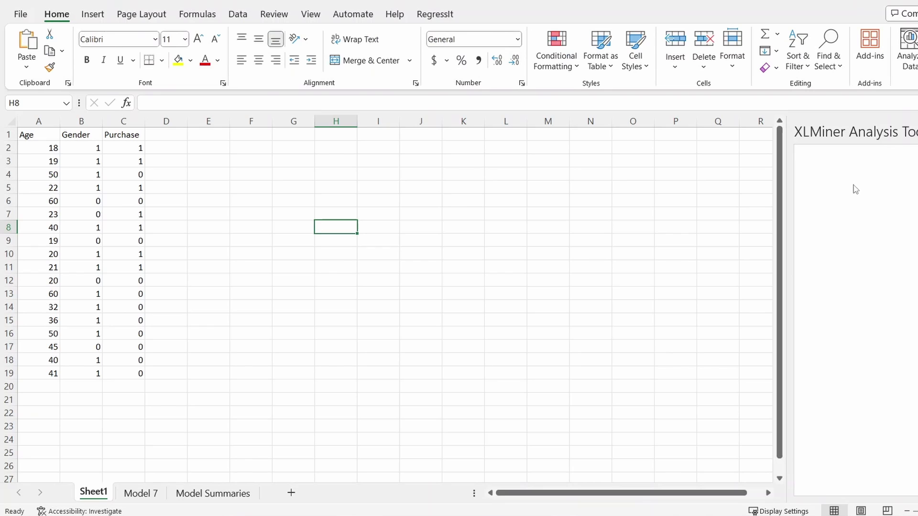
Step: Set XLMiner Logistic Regression Y range C1:C19, X range A1:B19, output at E2
scroll(895, 308, down, 2)
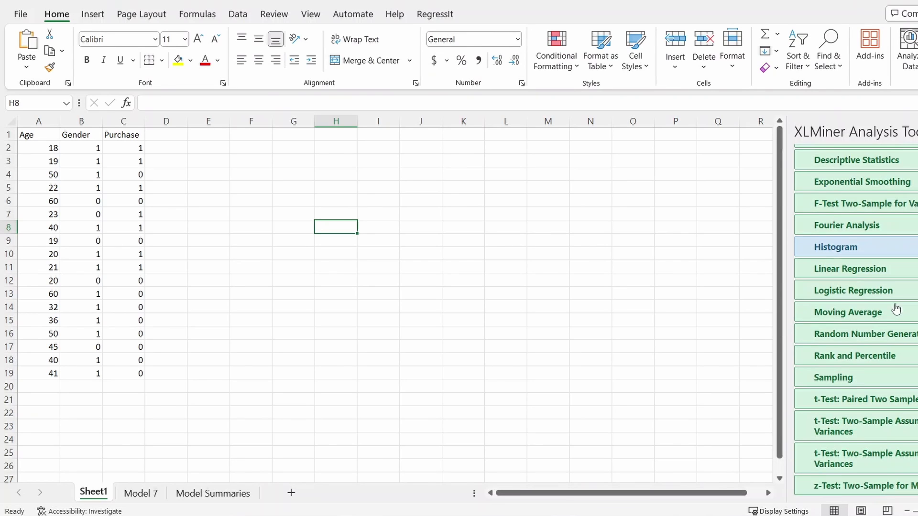
click(848, 297)
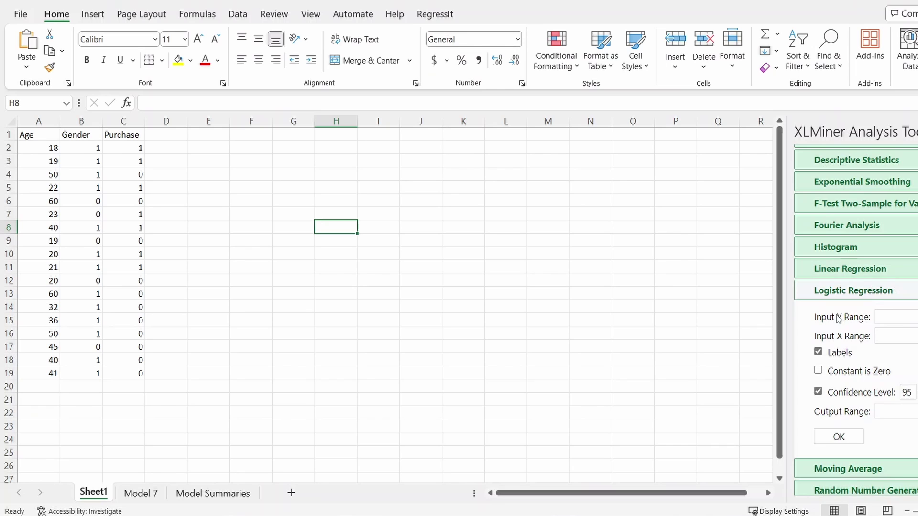
click(892, 317)
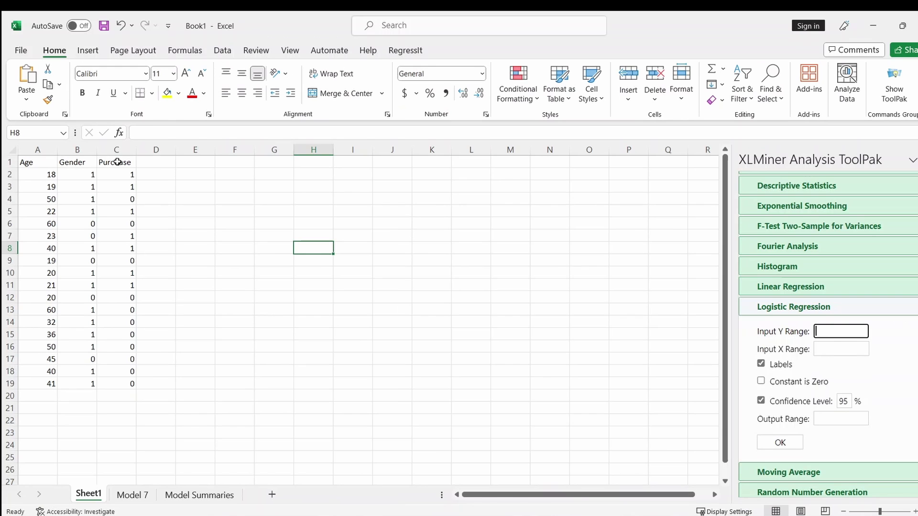
drag(123, 135, 127, 383)
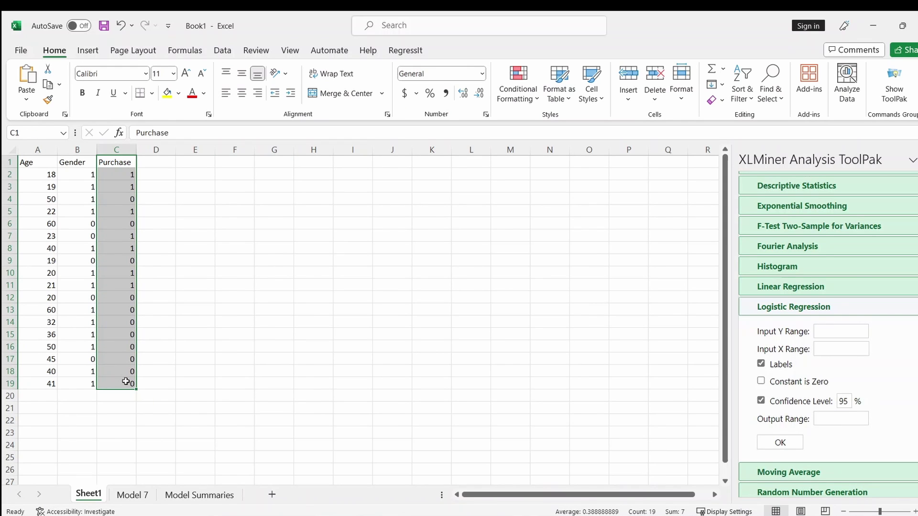
click(833, 351)
drag(29, 162, 89, 383)
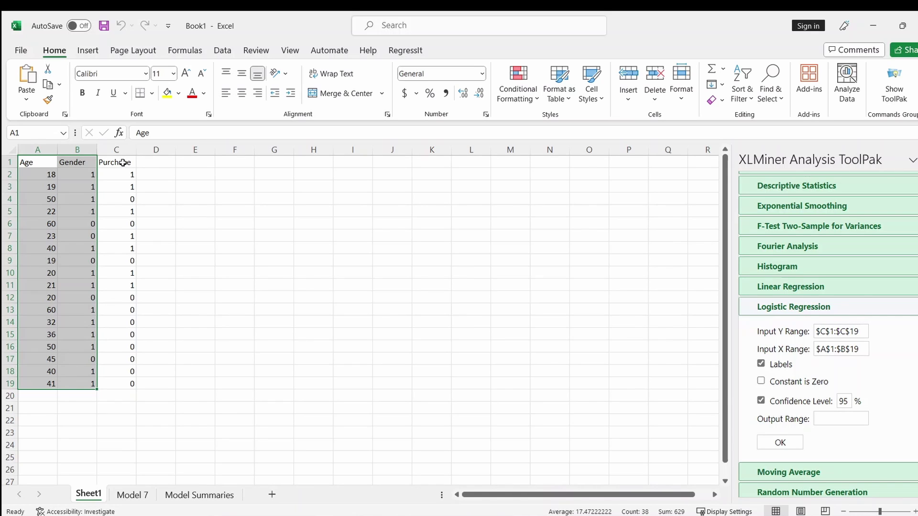
scroll(895, 380, down, 2)
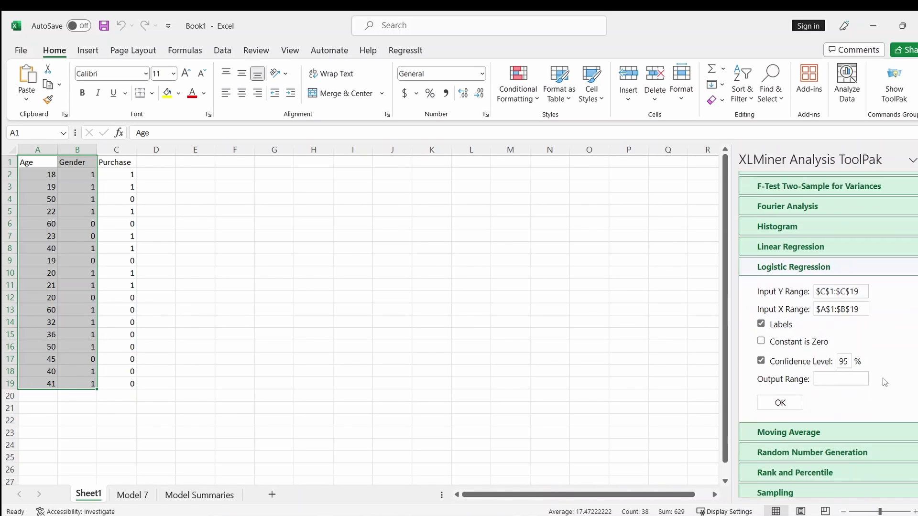
click(835, 371)
click(202, 174)
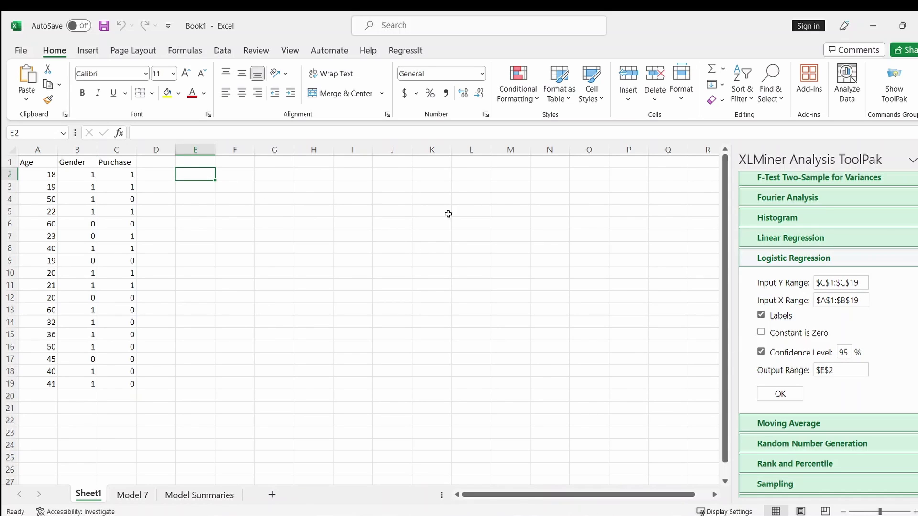
Step: Run the XLMiner logistic regression, producing the summary at E2:M13
click(779, 392)
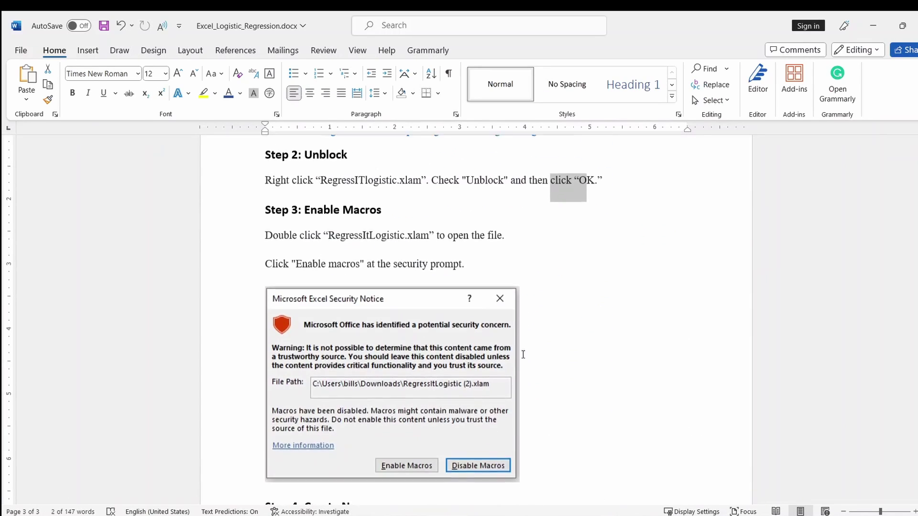
Step: Scroll the Word guide up to the 'Logistic Regression using Excel (PC, Windows Only)' title
scroll(493, 305, up, 1)
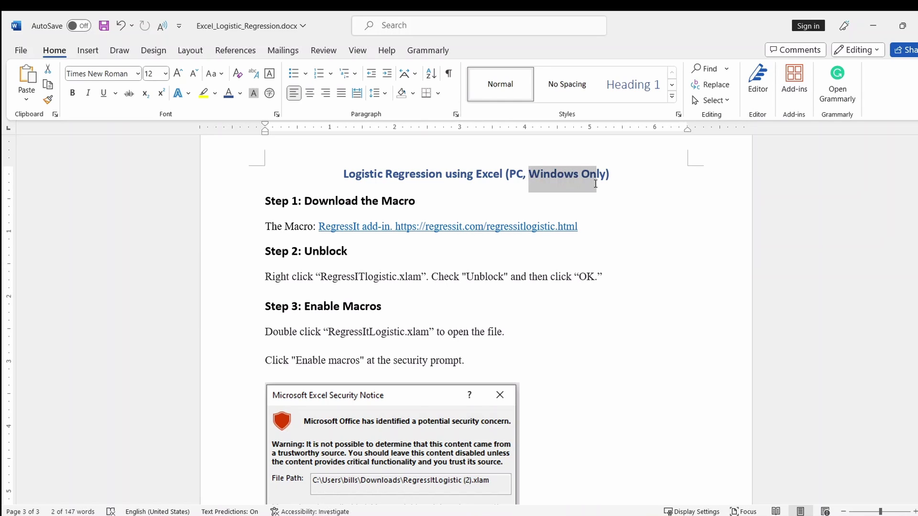
click(416, 239)
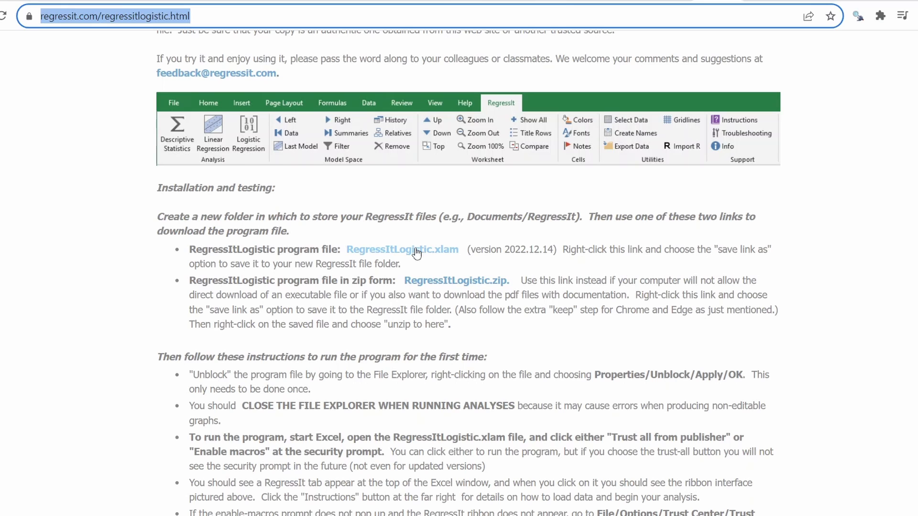
Step: Return from the RegressIt download page to the Word guide
key(alt+Tab)
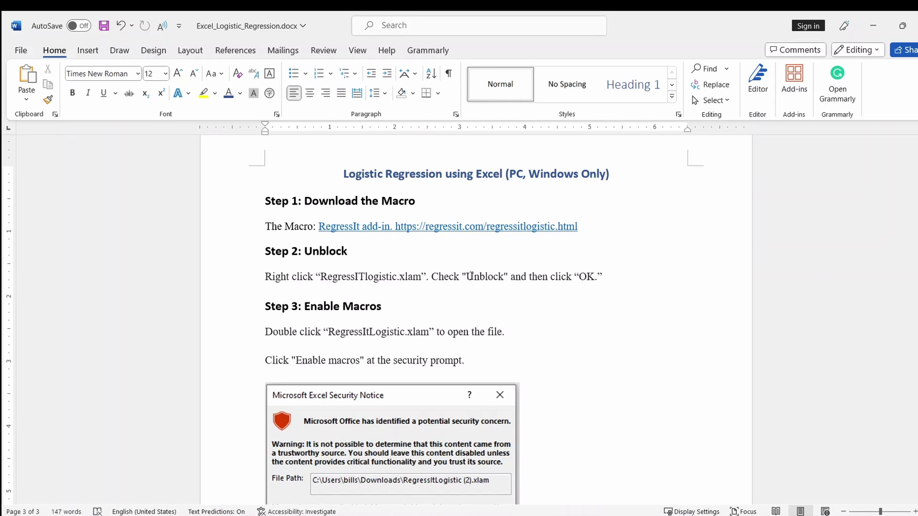
Step: Read the Word guide down to Step 4: Create Names, then return to Excel
scroll(508, 293, down, 3)
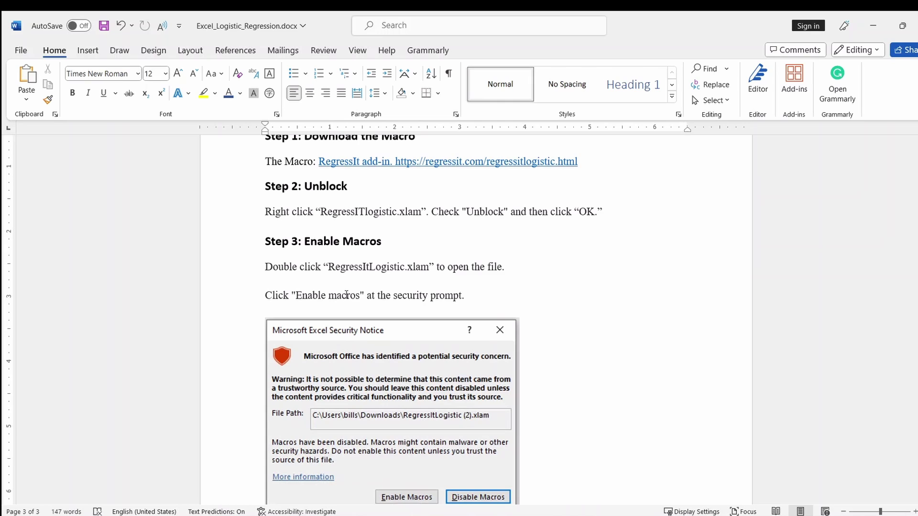
scroll(342, 283, down, 1)
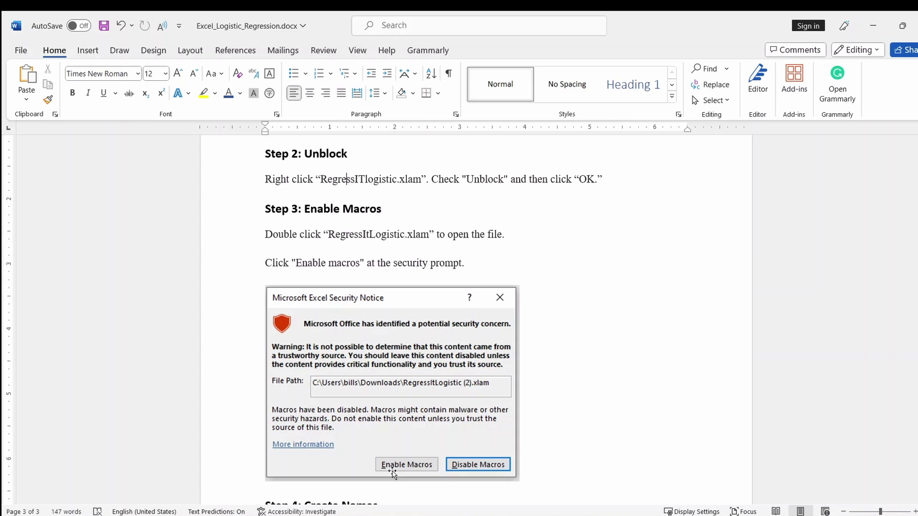
scroll(433, 467, down, 3)
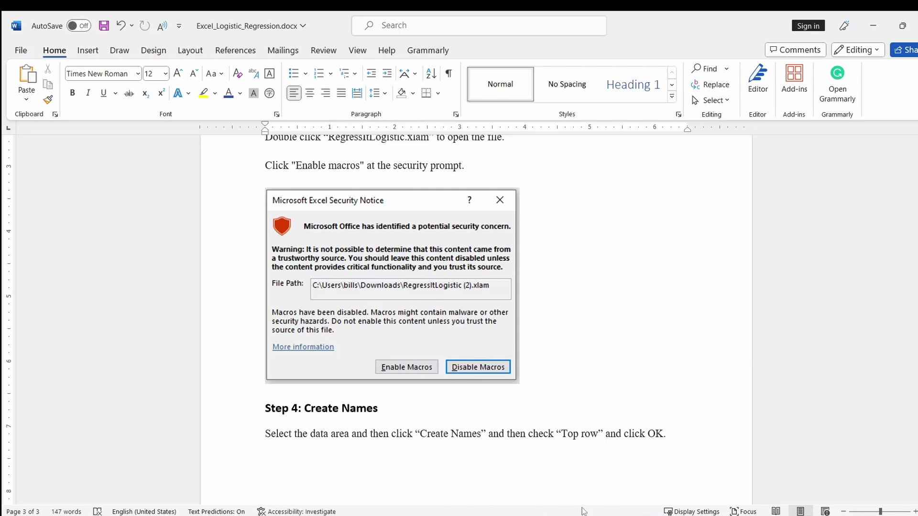
key(alt+Tab)
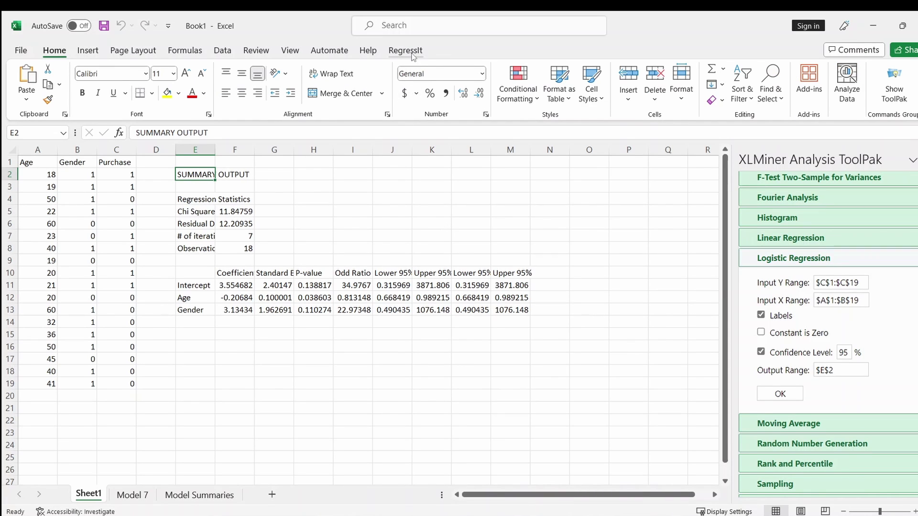
Step: Create names for Age, Gender and Purchase from A1:C19's top row, then start RegressIt Logistic Regression
click(413, 56)
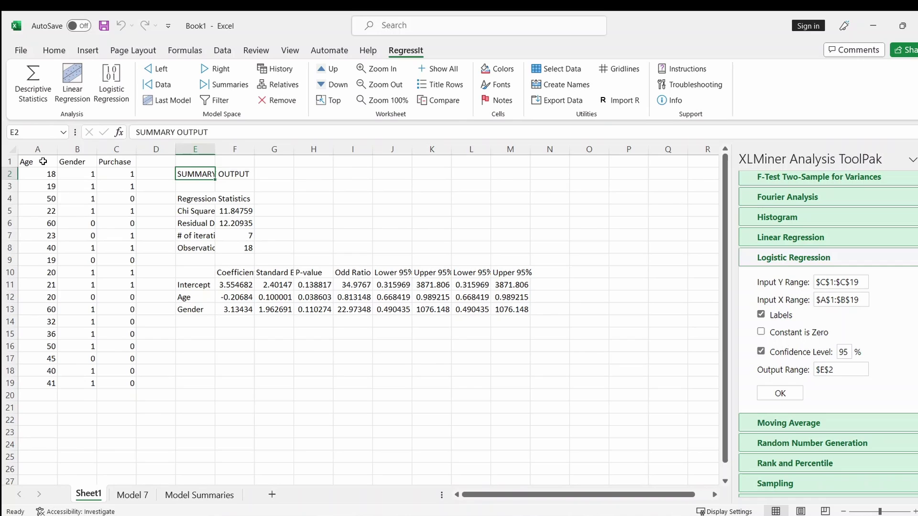
drag(43, 161, 126, 385)
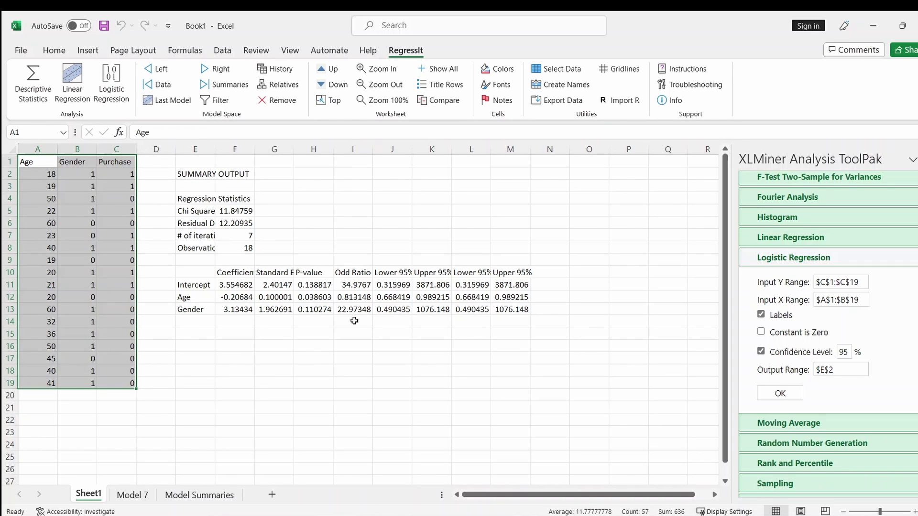
click(42, 164)
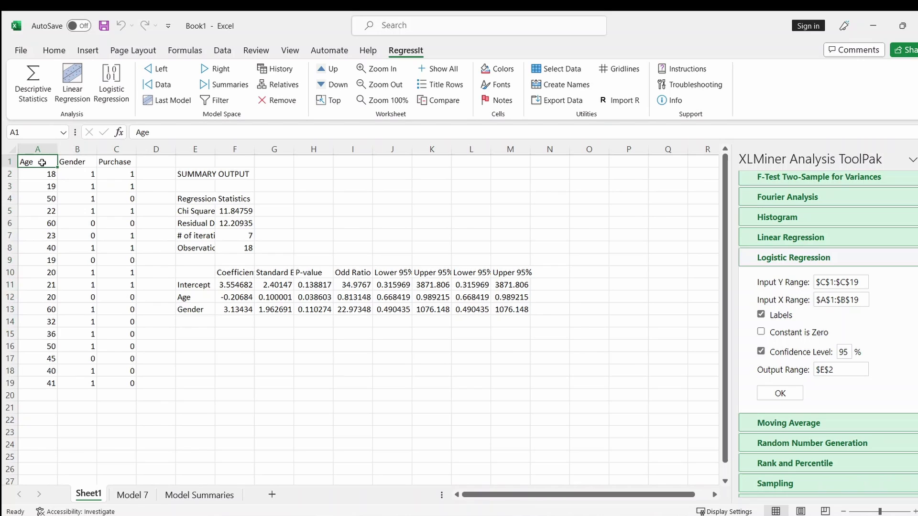
drag(42, 162, 124, 384)
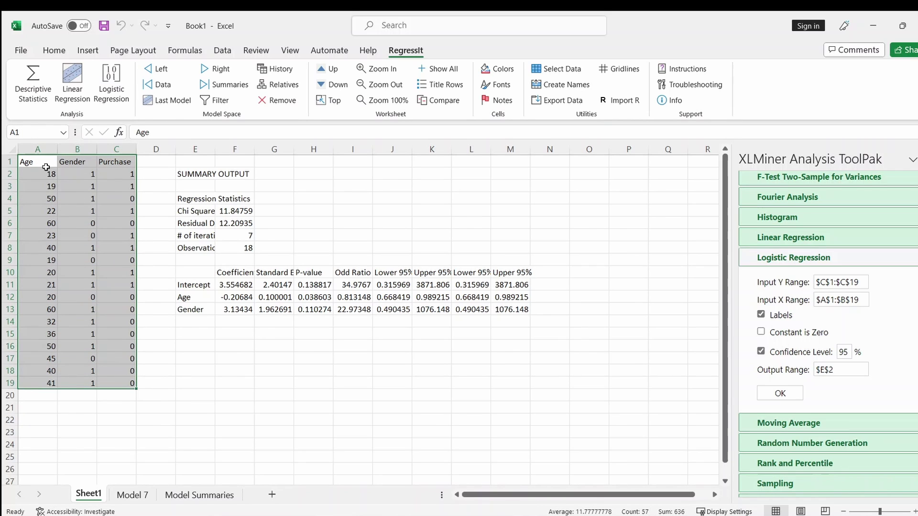
drag(44, 165, 132, 386)
click(554, 89)
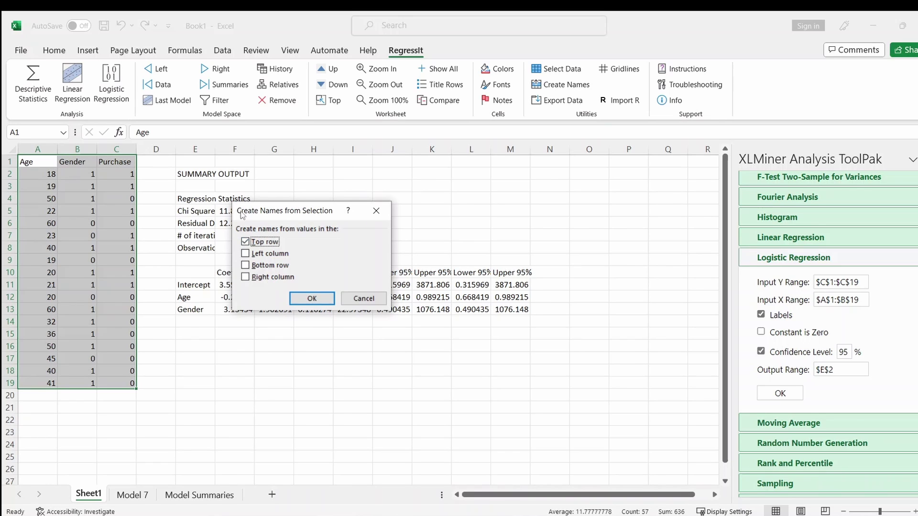
click(312, 299)
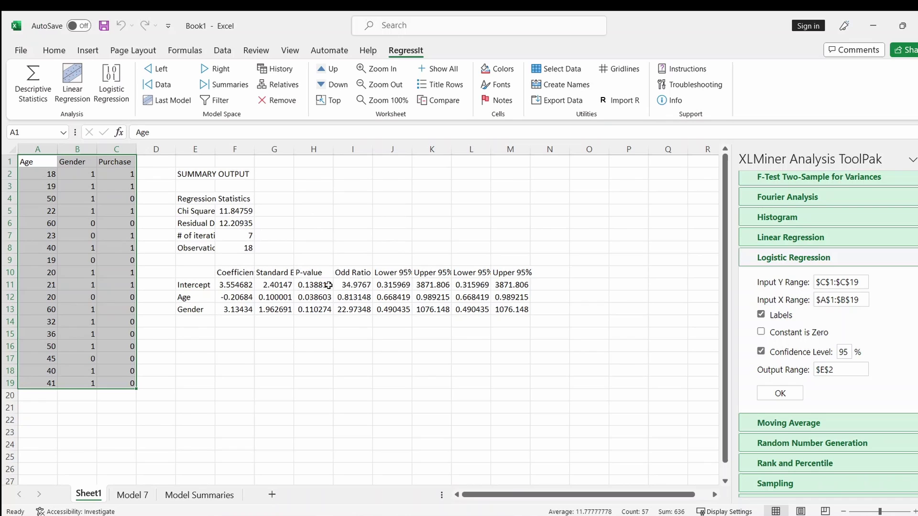
click(115, 90)
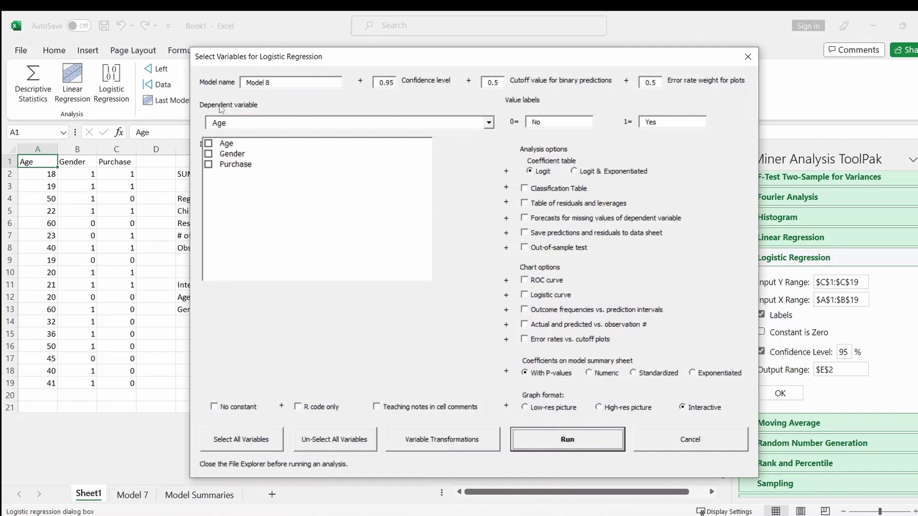
Step: Run RegressIt Model 8 with Purchase as dependent variable and Age and Gender as predictors
click(489, 123)
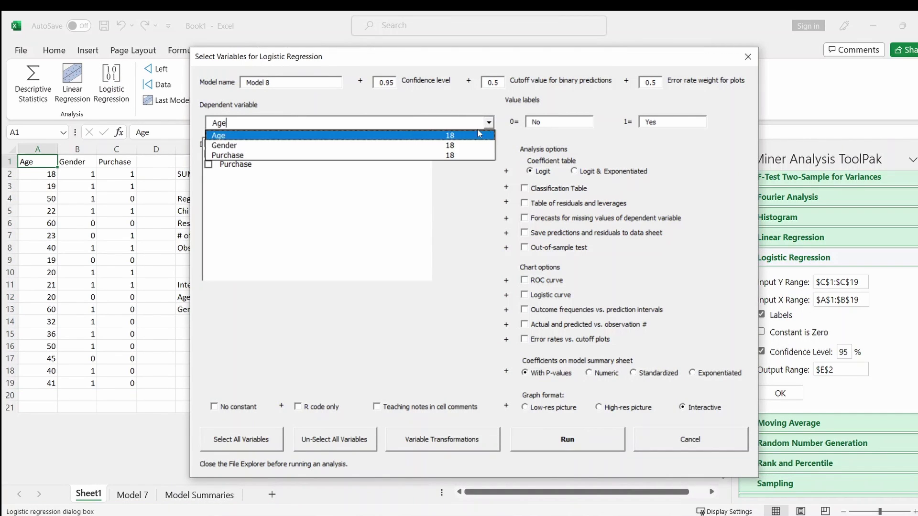
click(444, 154)
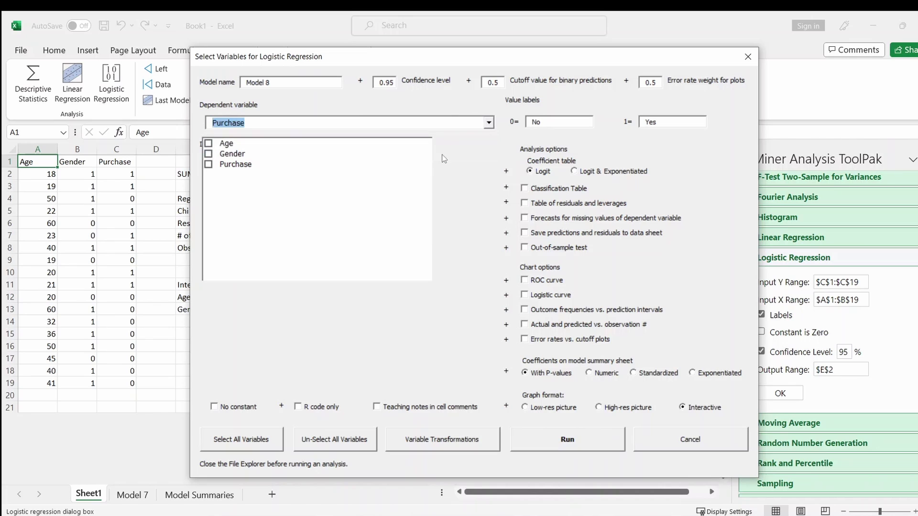
click(225, 144)
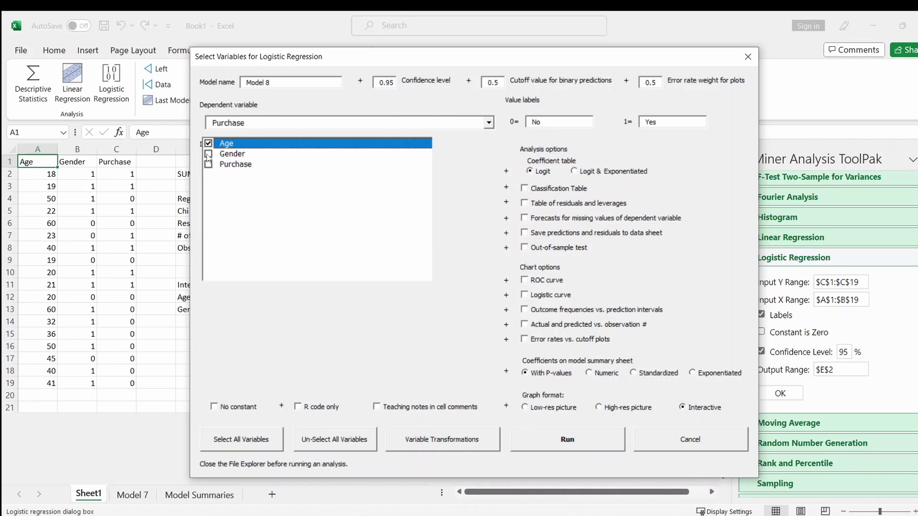
click(232, 153)
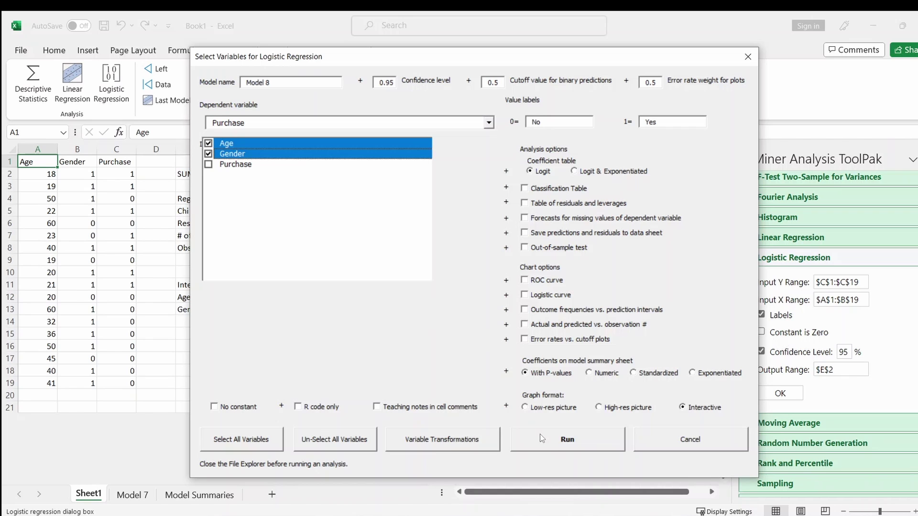
click(556, 441)
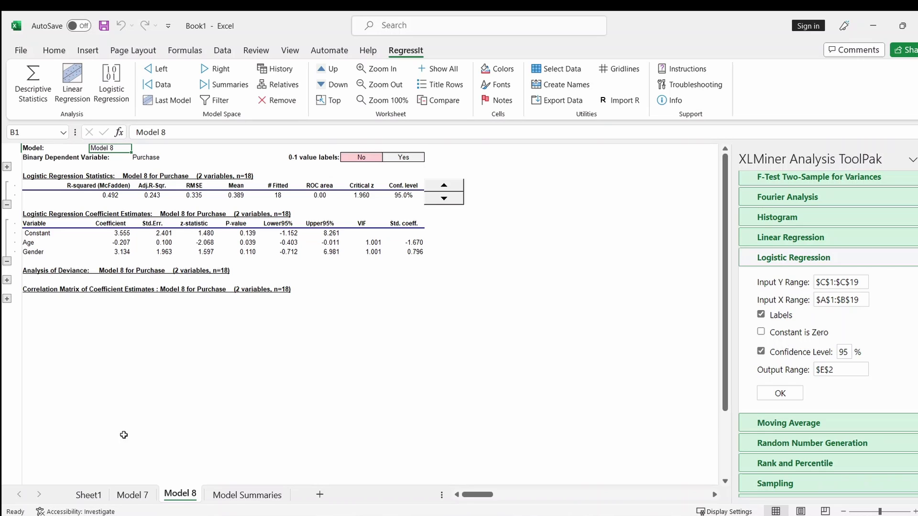
Step: Check Sheet1 and Model 8, then view Model 7 and Model 8 on Model Summaries
click(92, 495)
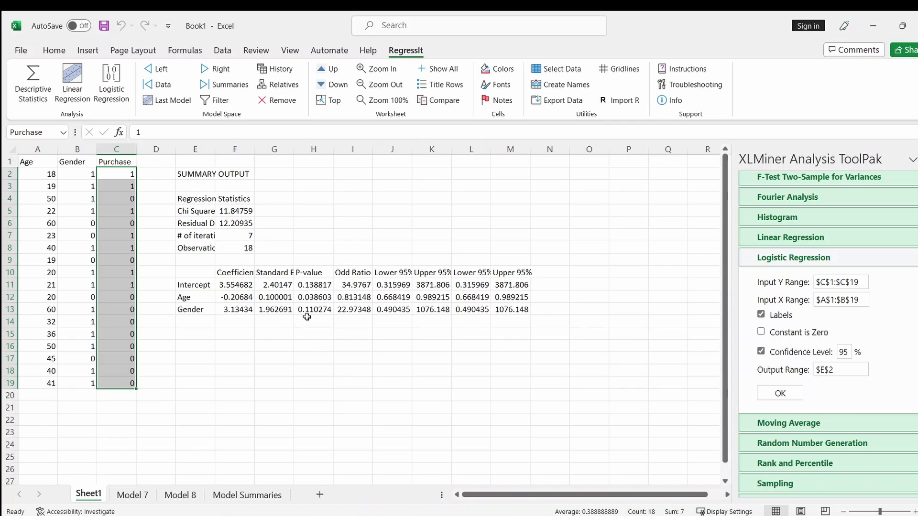
click(192, 497)
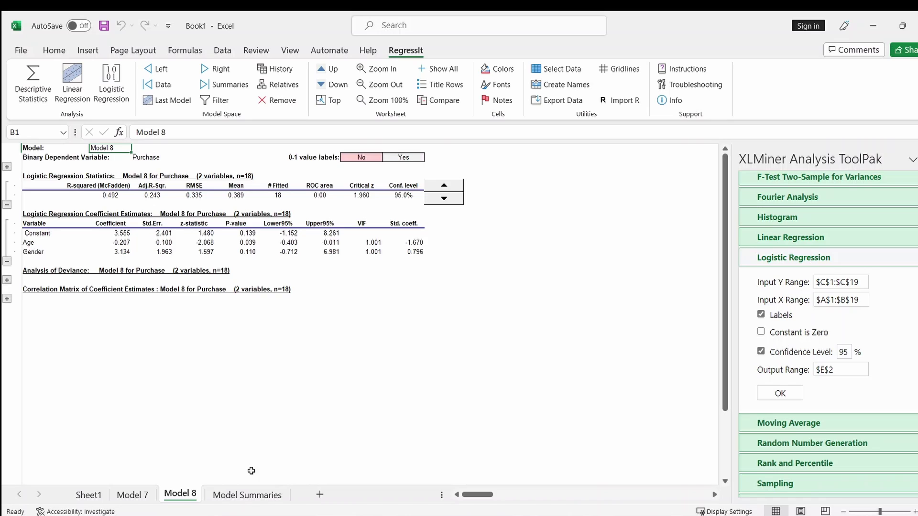
click(247, 495)
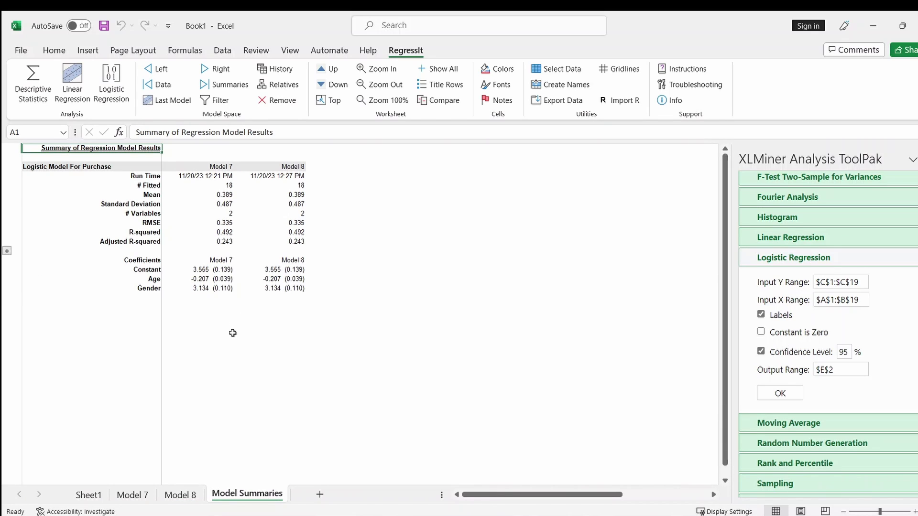
Step: Compare the Model 7 and Model 8 summary columns, then return to the Model 8 report (Age -0.207, Gender 3.134)
click(218, 168)
click(281, 169)
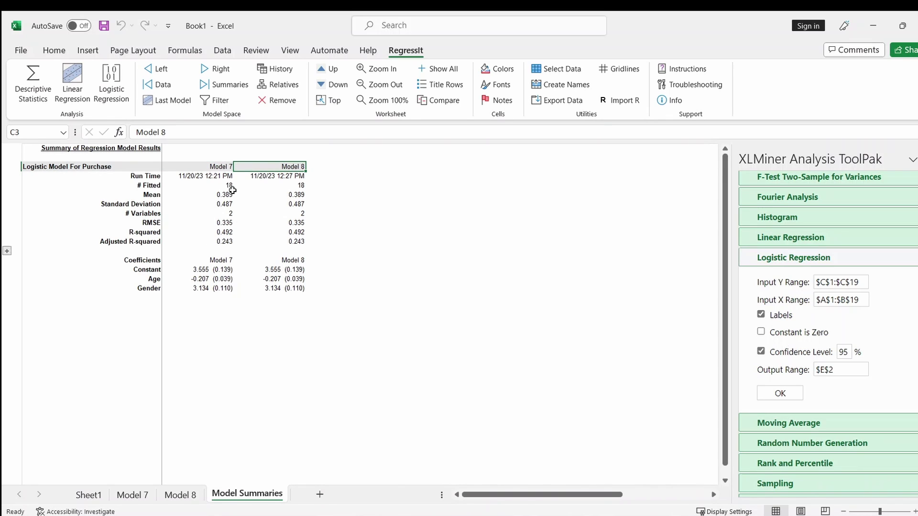
click(220, 159)
click(220, 169)
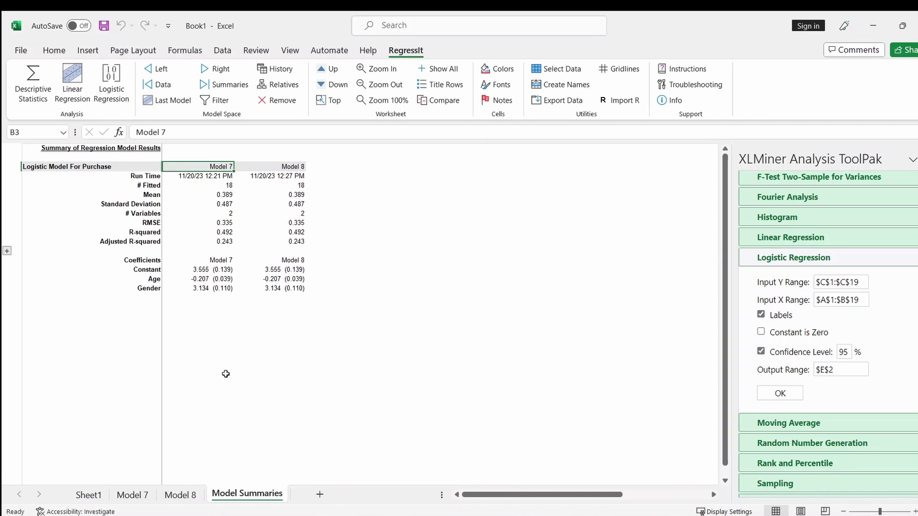
click(181, 495)
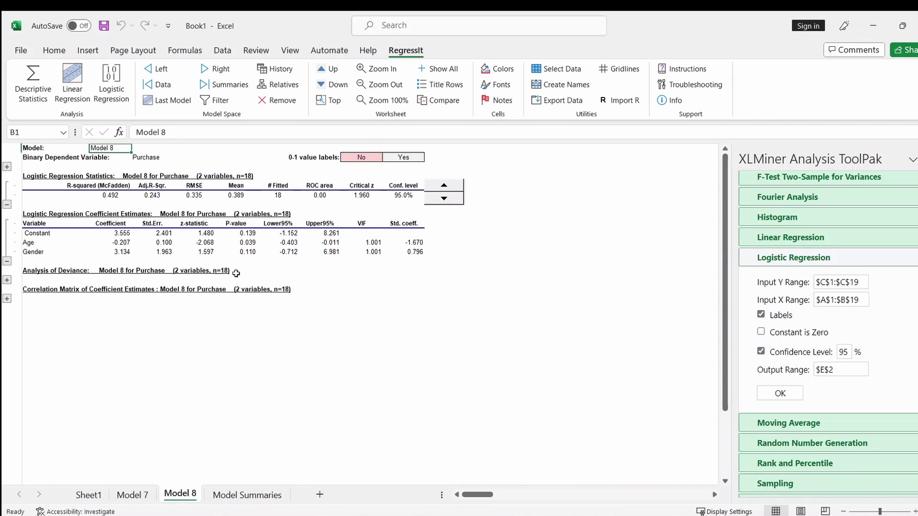
Step: Cross-check Model 8's coefficients against Sheet1's XLMiner output (Age -0.20684, Gender 3.13434), ending on Sheet1
click(139, 497)
click(192, 494)
click(98, 495)
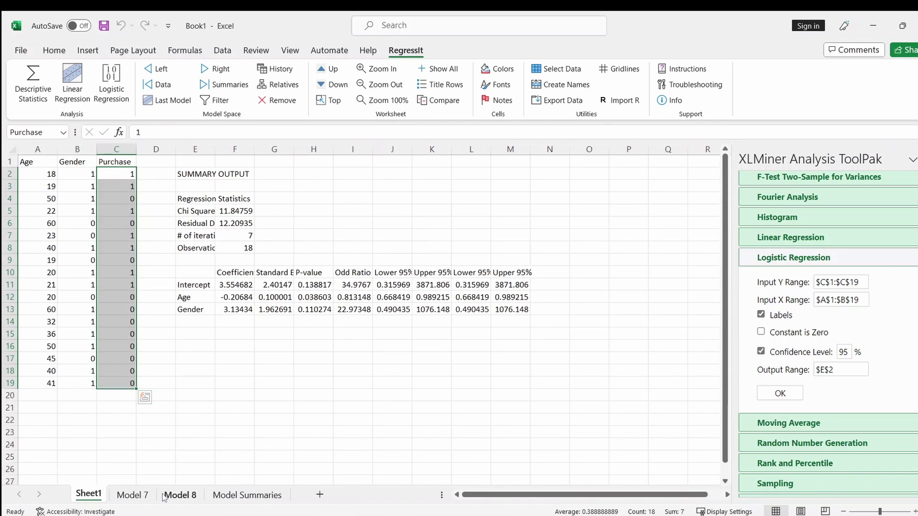
click(176, 493)
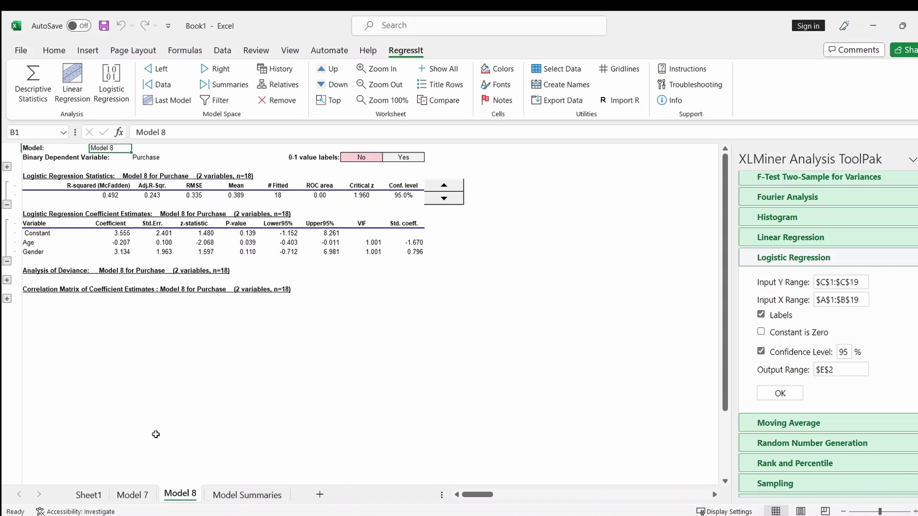
click(89, 495)
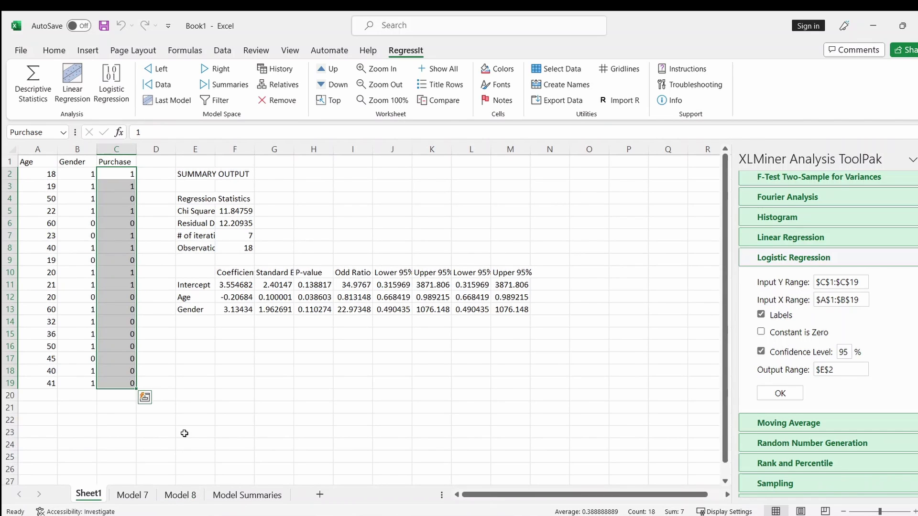
click(225, 411)
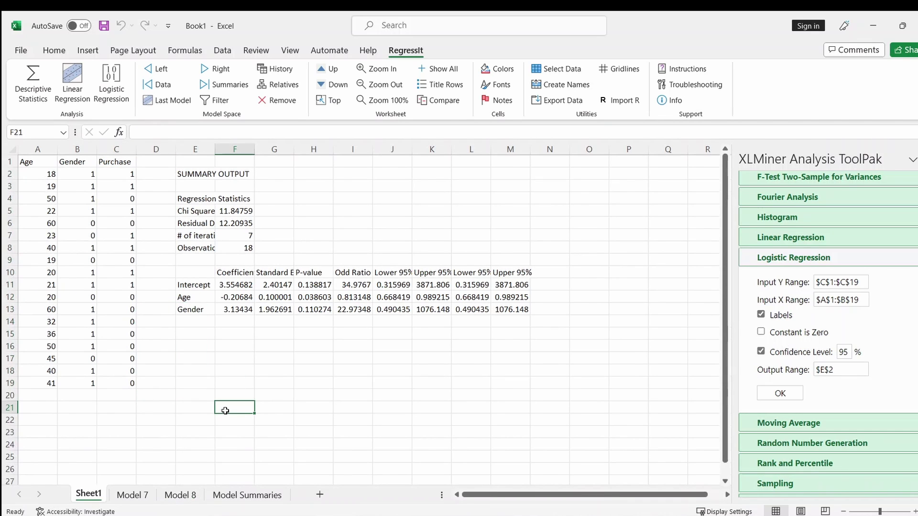